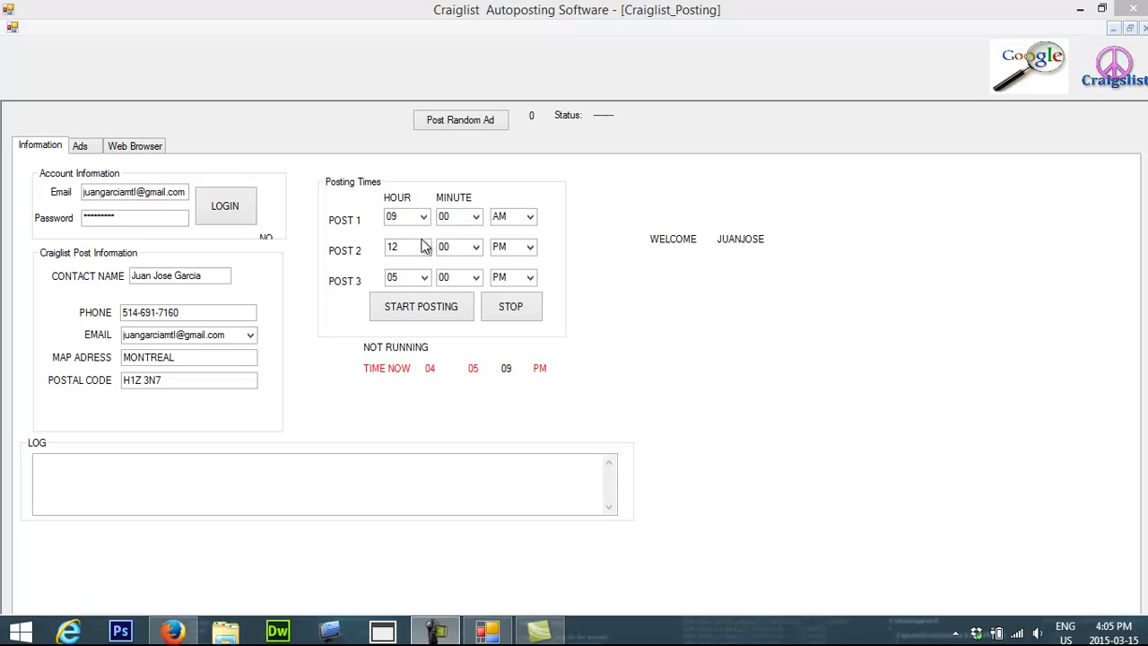
Check the hour fields of the first three posting times.
click(402, 213)
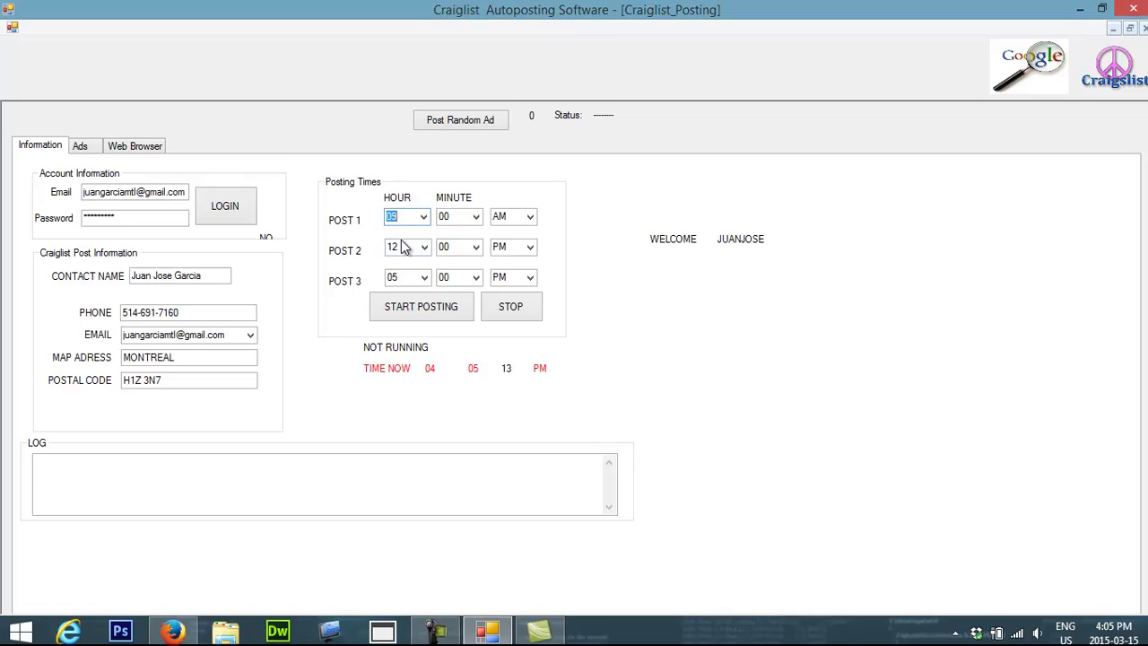
click(403, 244)
click(405, 278)
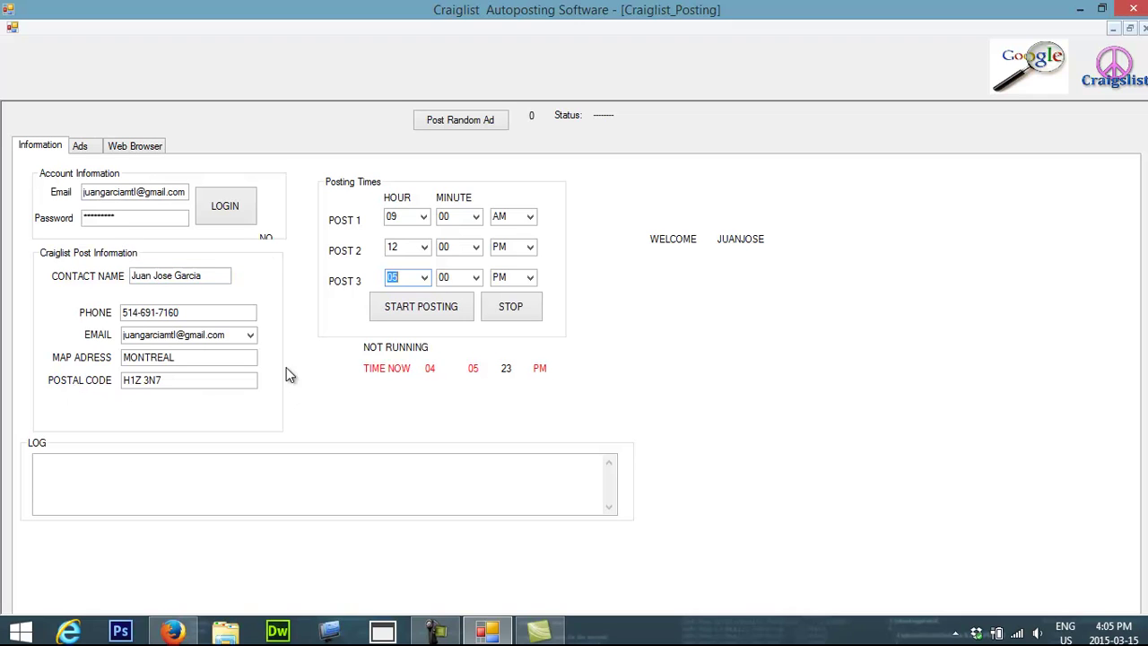
Preview saved ads 9, 10, 11 and 13 in the Ads list, ending with ad 13 loaded.
click(77, 148)
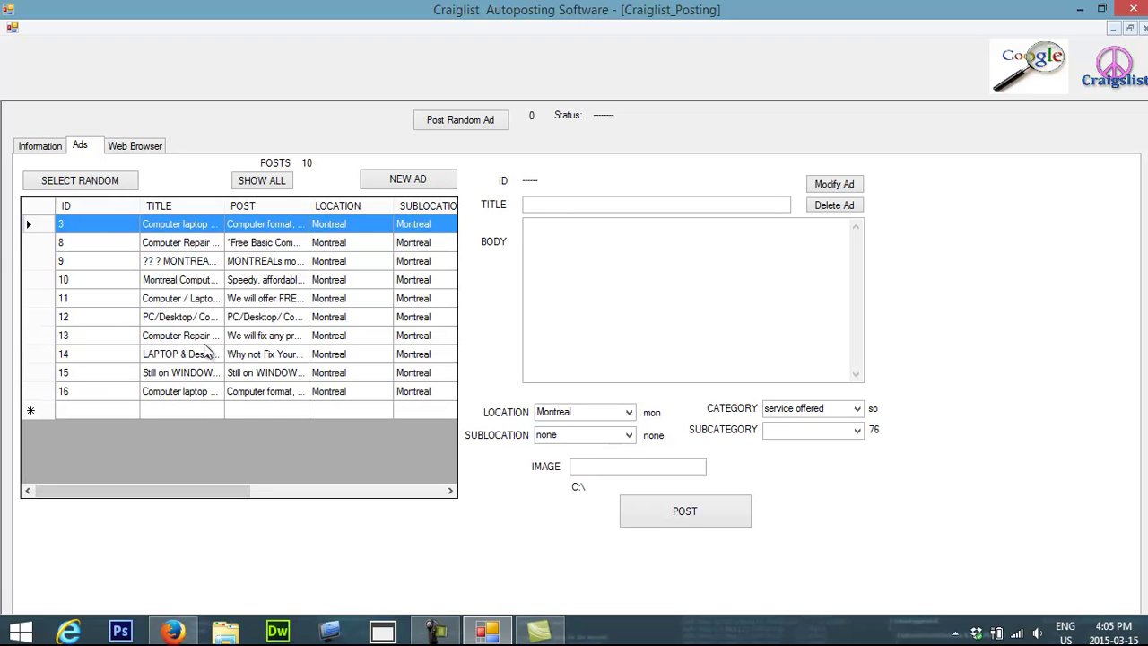
click(290, 269)
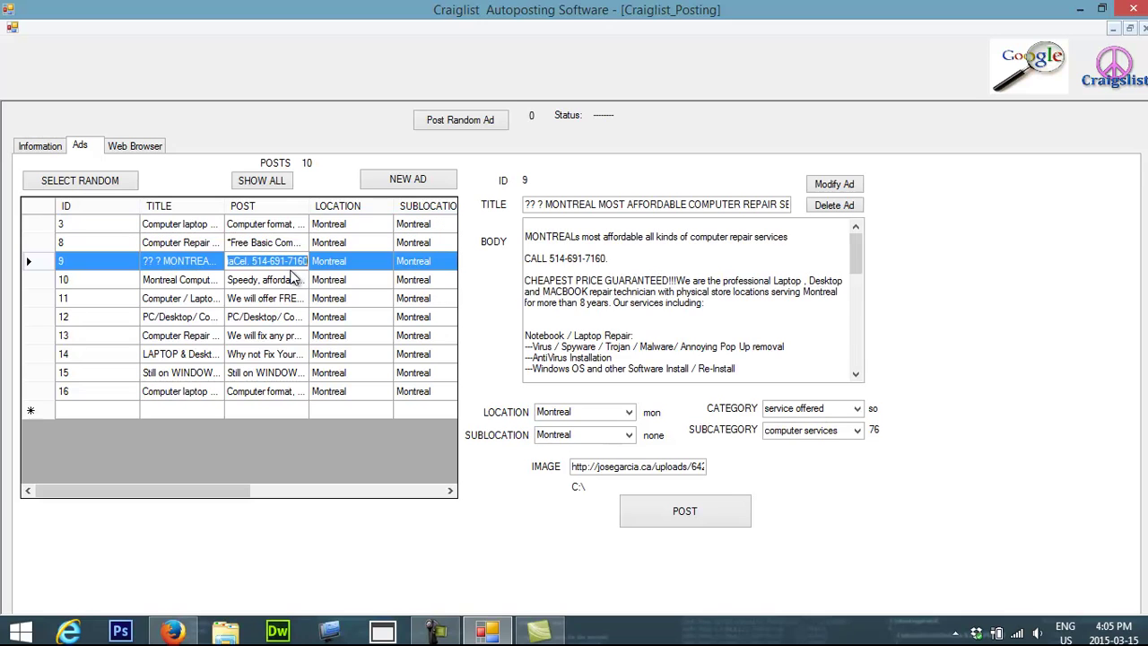
click(292, 283)
click(288, 305)
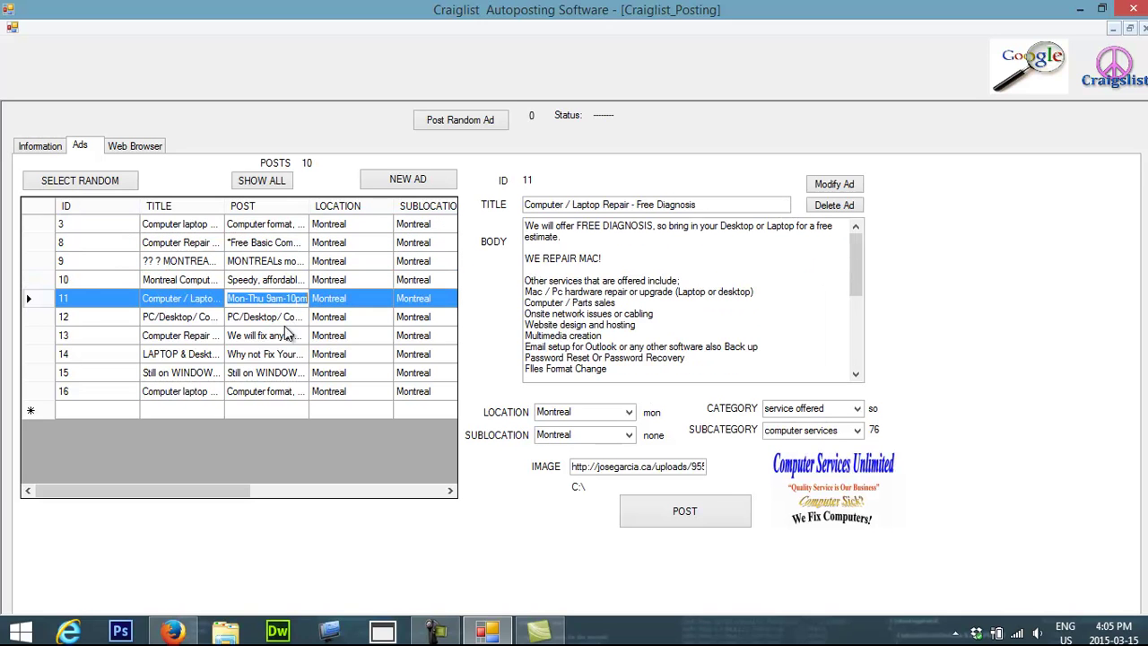
click(286, 337)
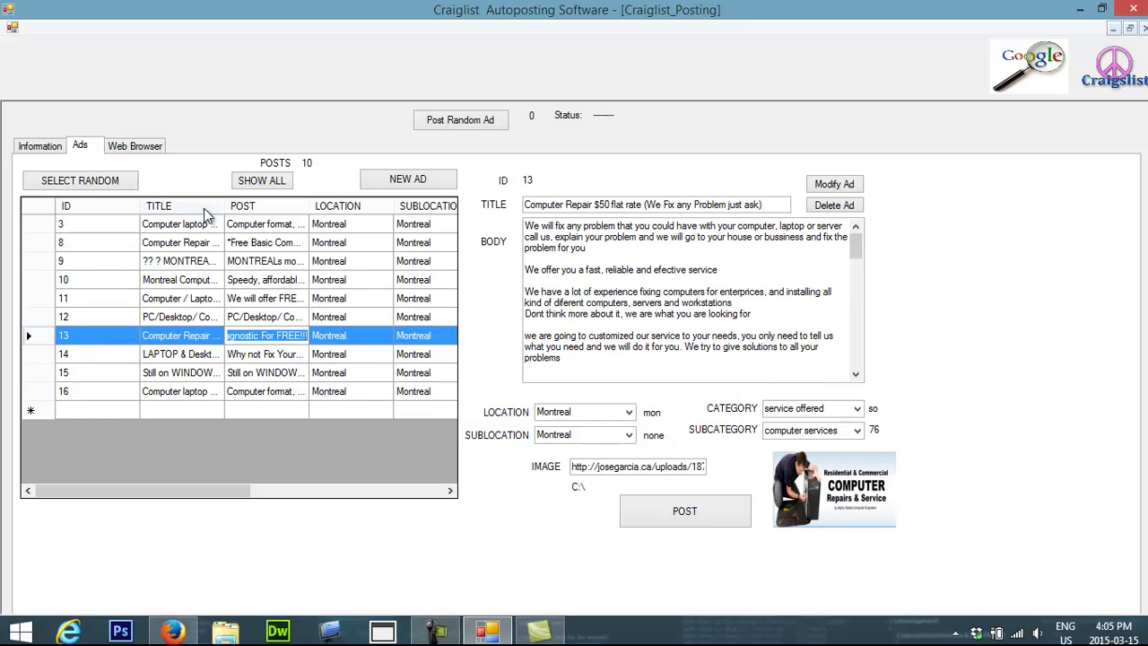
click(57, 152)
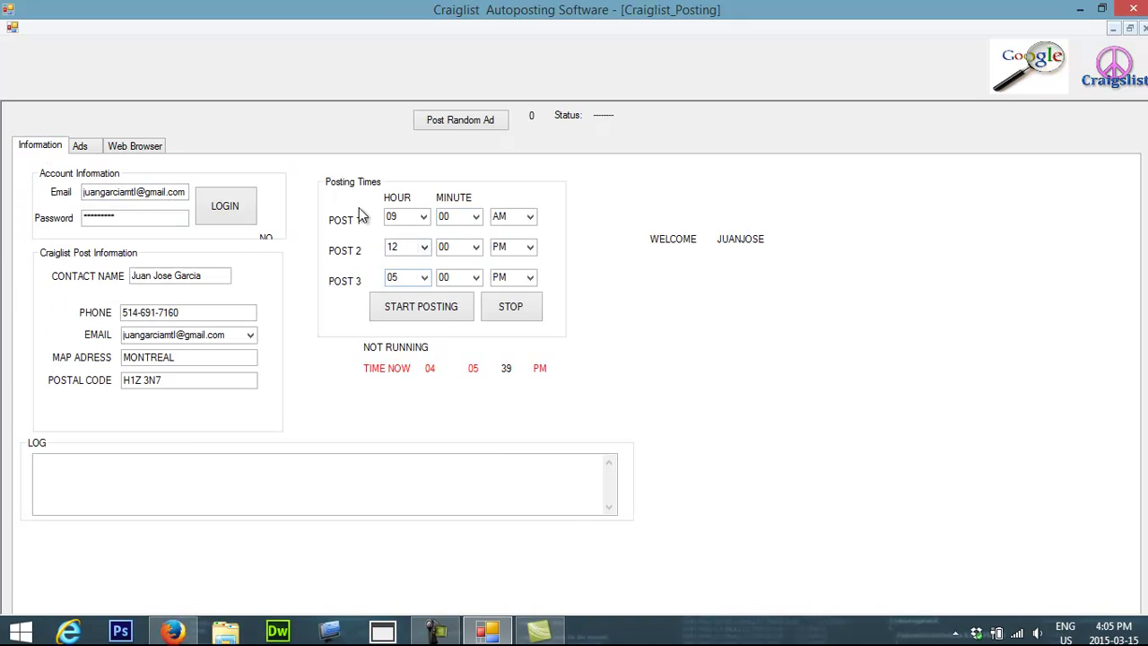
click(80, 148)
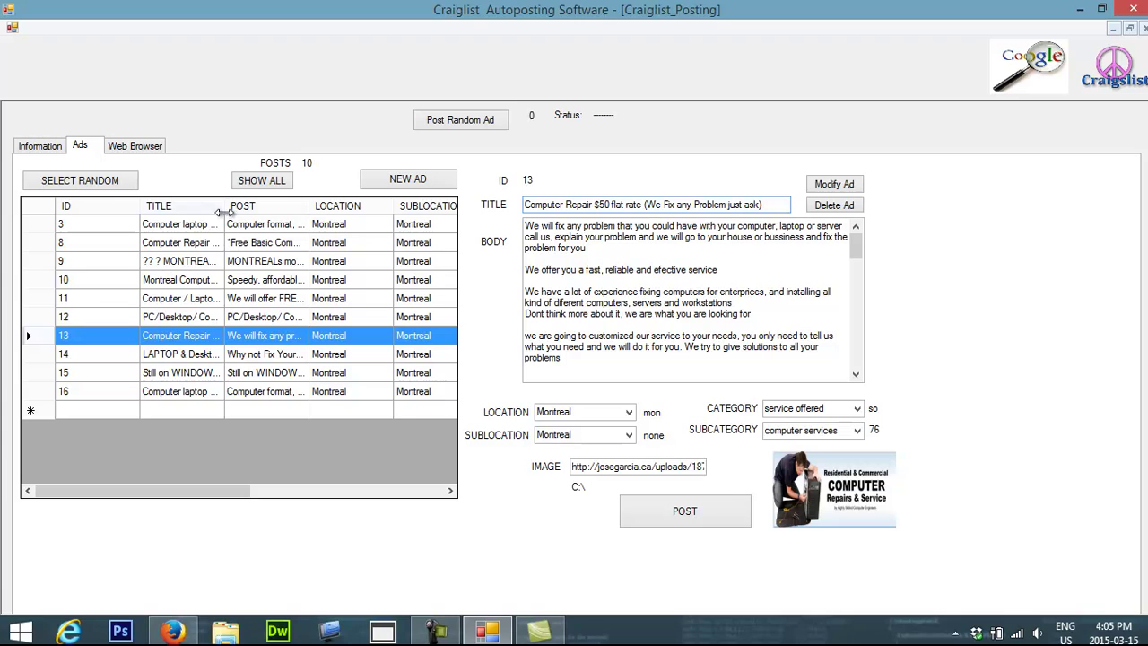
click(417, 182)
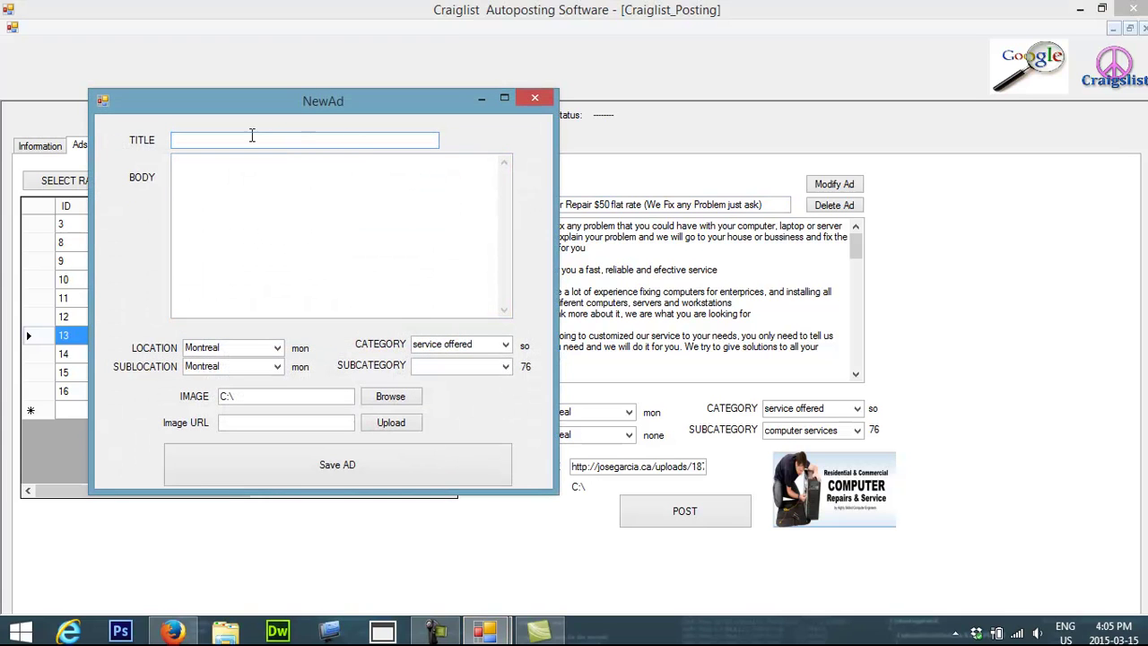
click(263, 238)
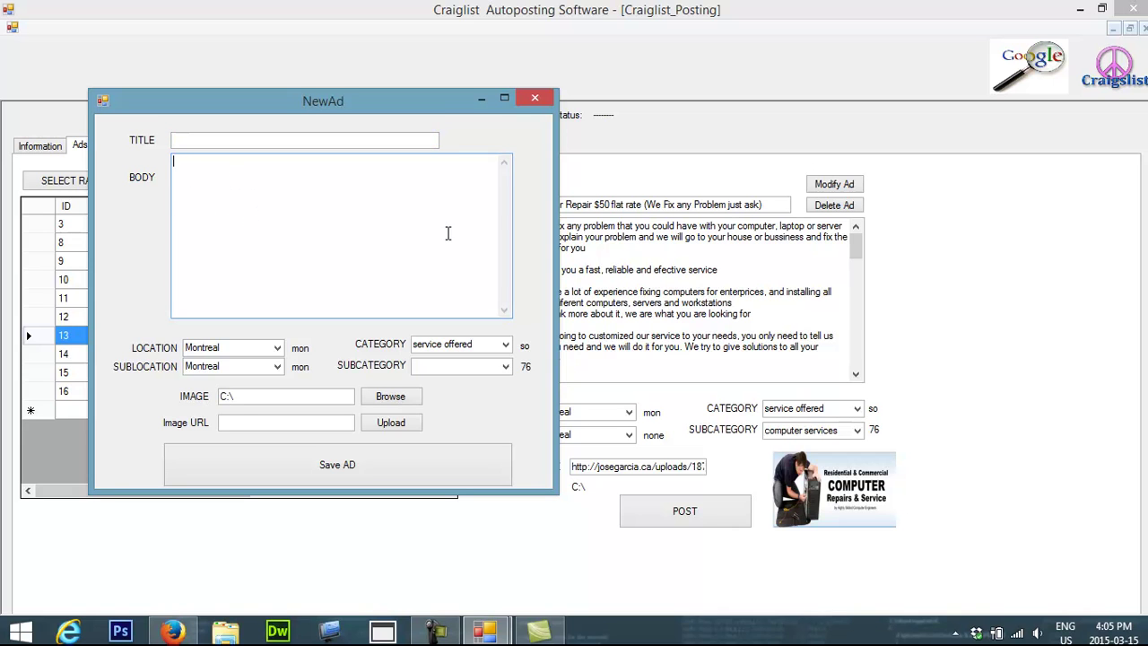
click(483, 366)
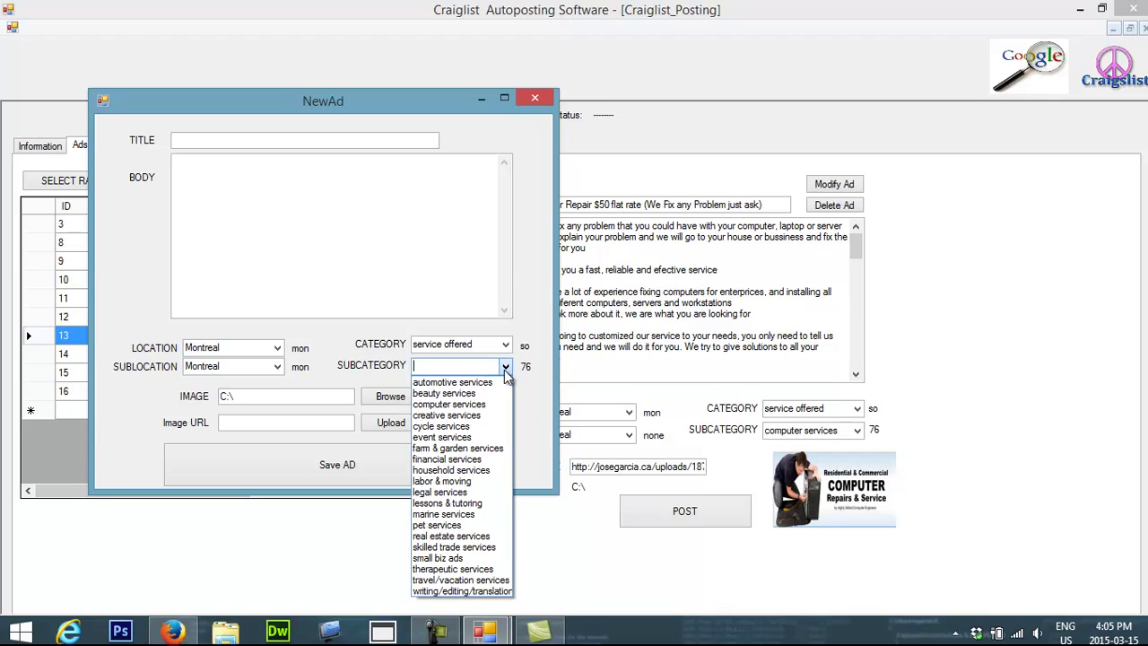
click(472, 414)
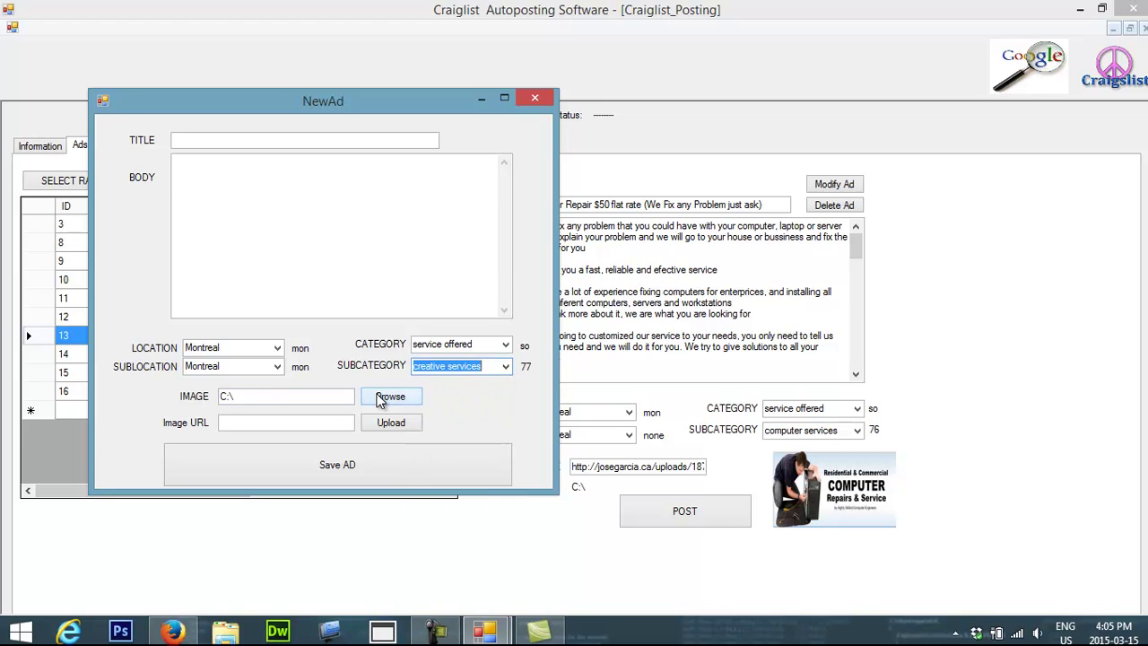
click(536, 98)
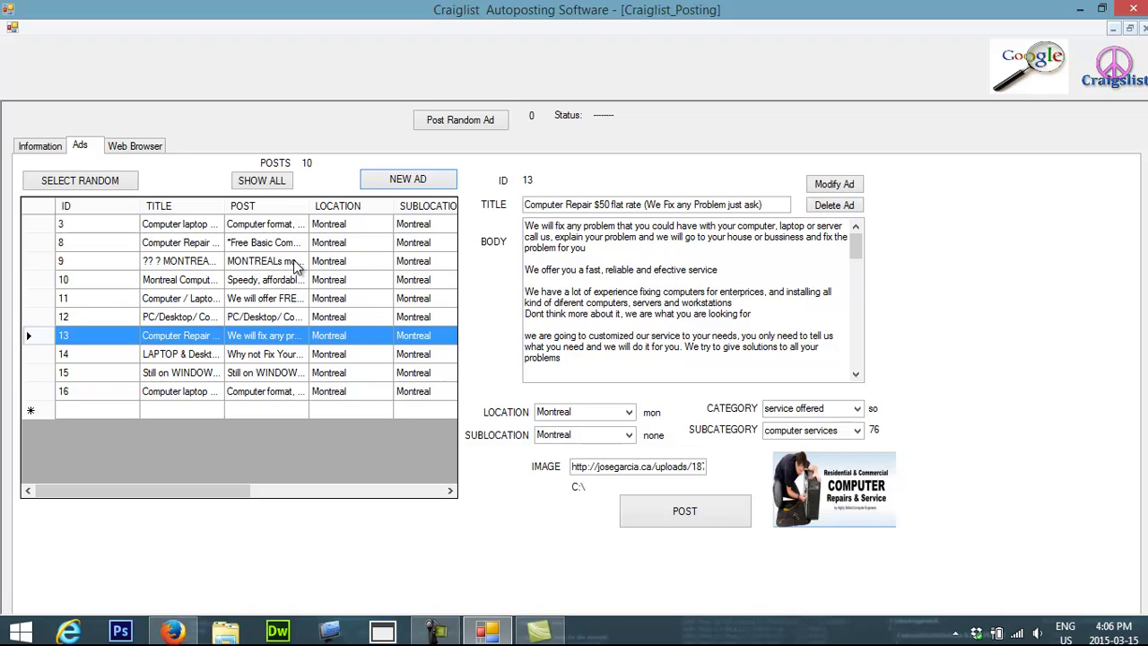
Load ad 8 and keep the POST 1 hour at 09 in the Information settings.
click(282, 247)
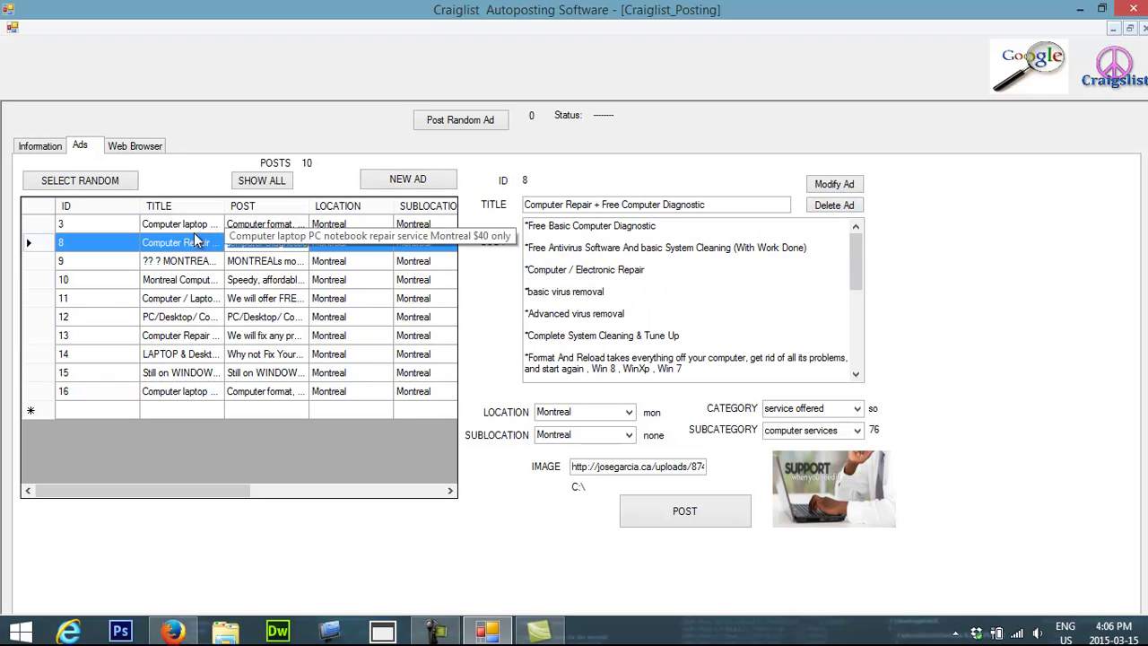
click(40, 146)
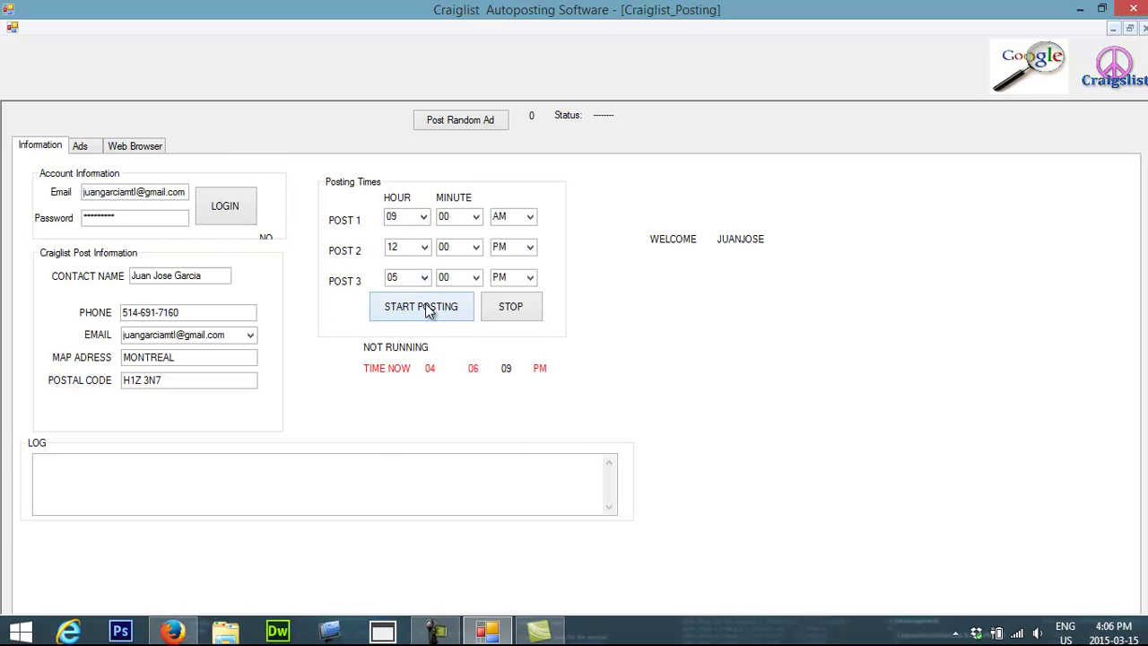
click(424, 218)
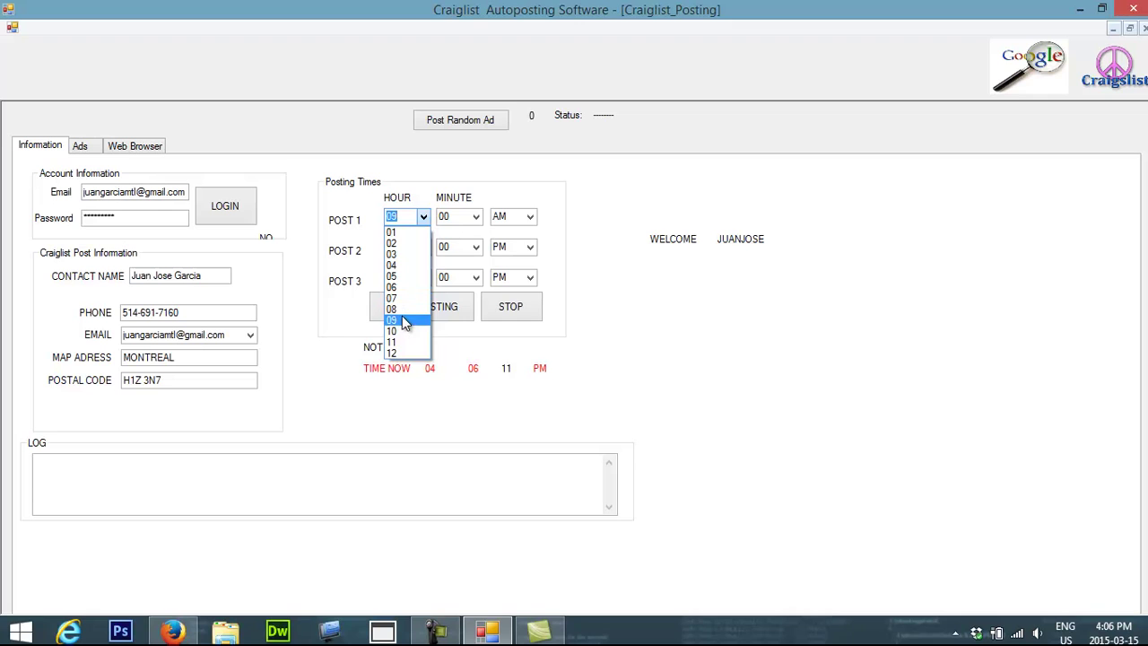
click(402, 320)
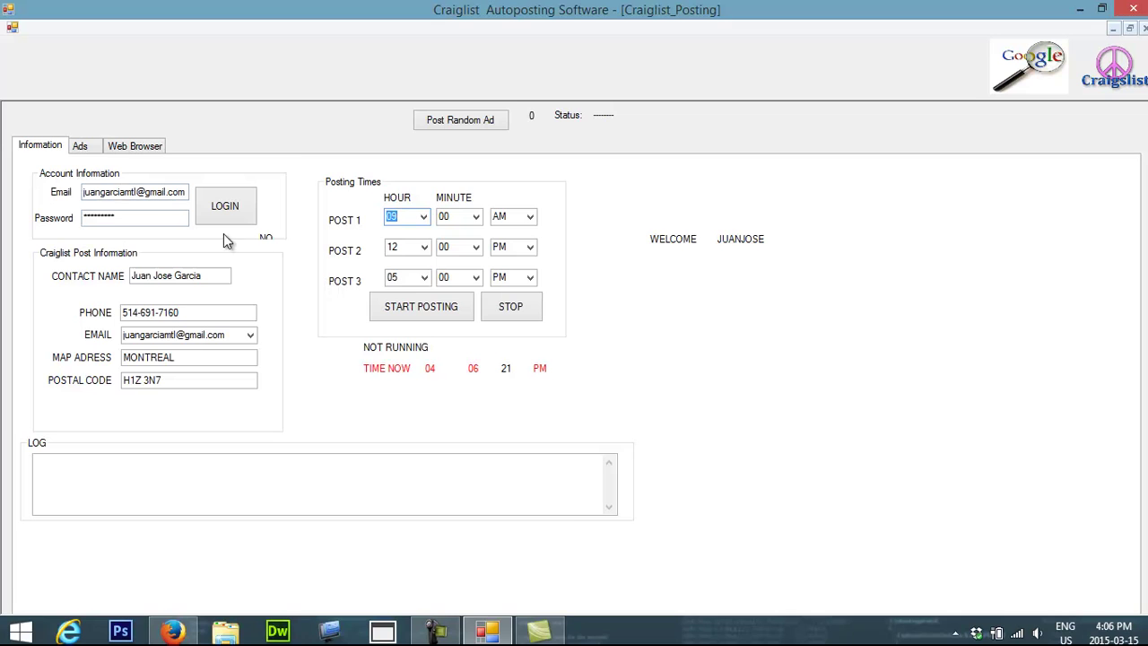
click(80, 146)
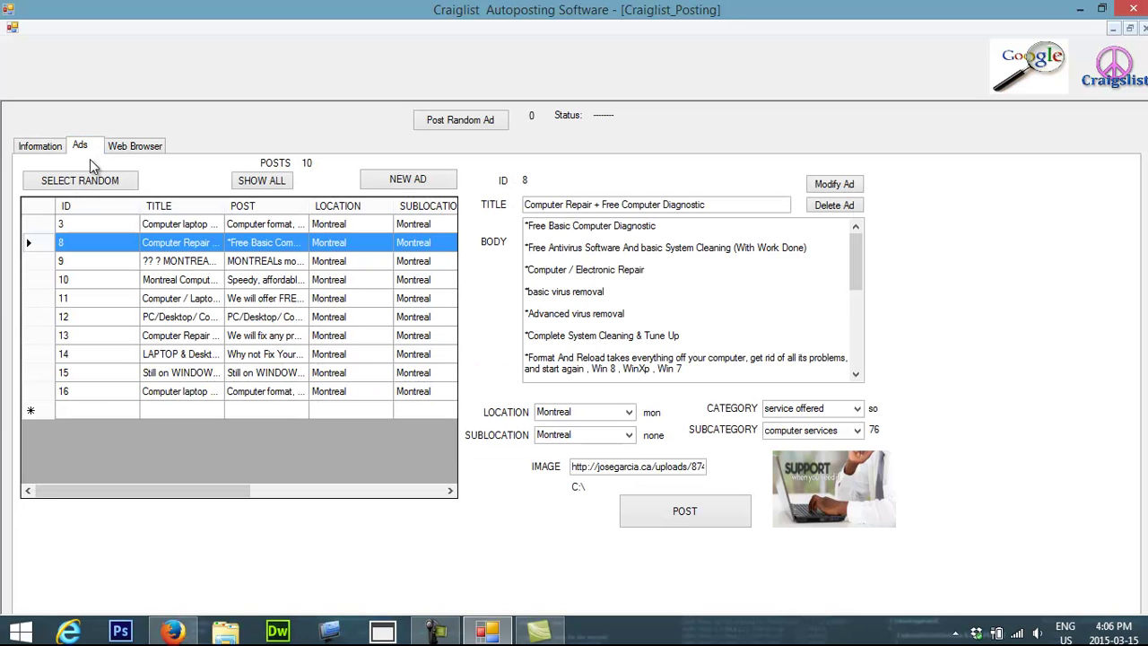
Try SELECT RANDOM three times, then pick ad 8, Computer Repair + Free Computer Diagnostic.
click(101, 182)
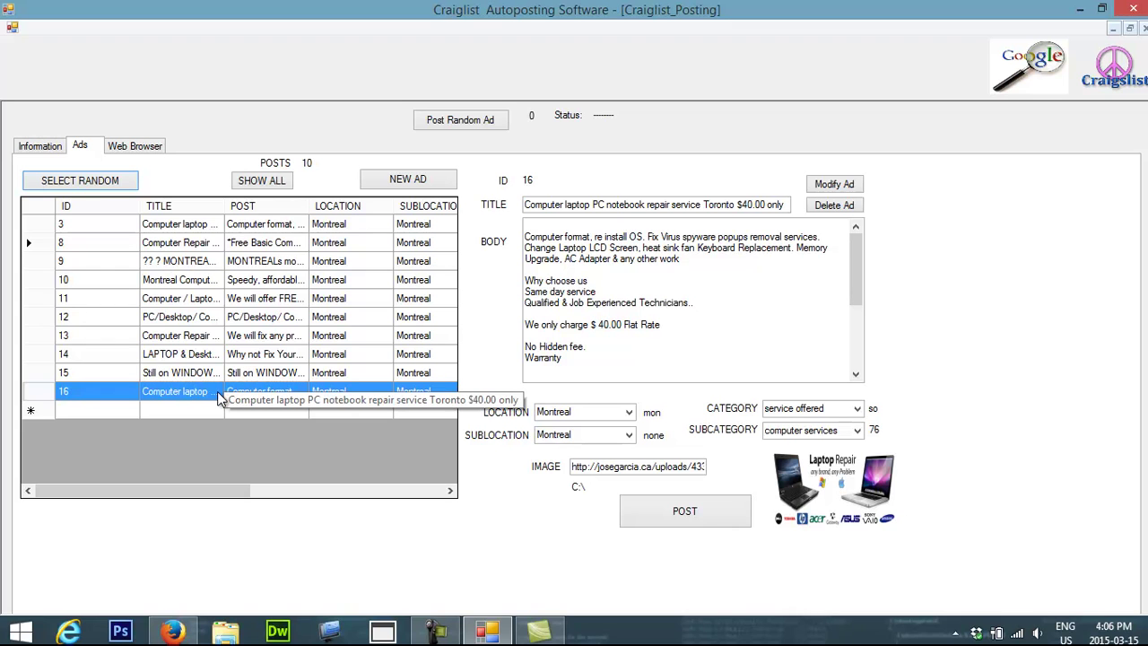
click(90, 182)
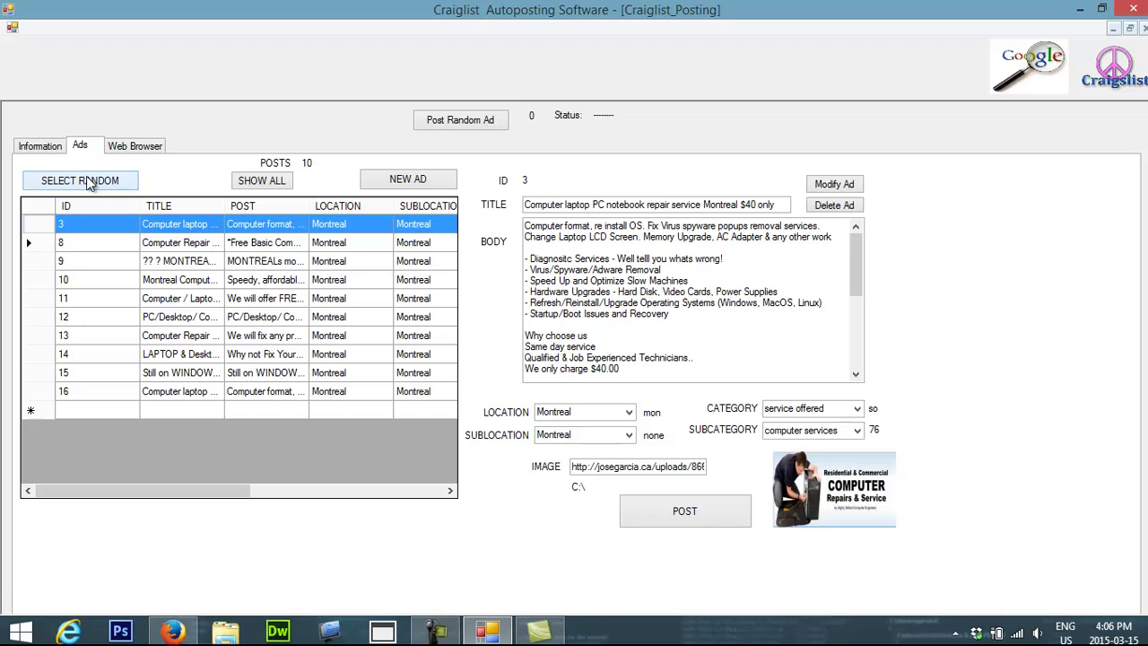
click(88, 183)
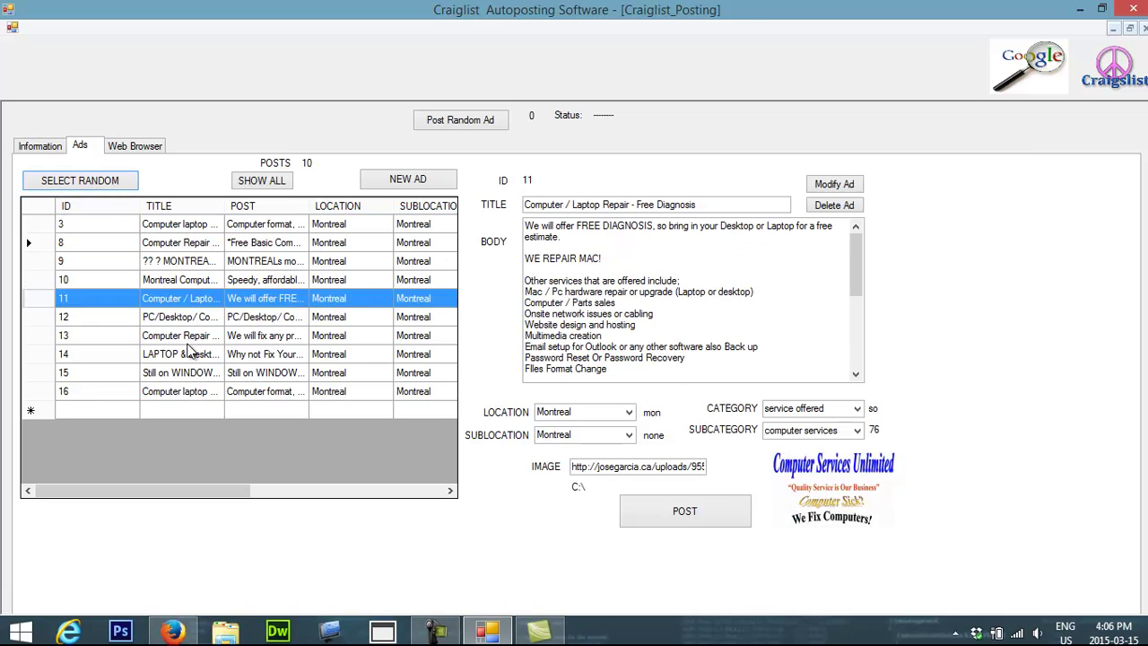
click(198, 244)
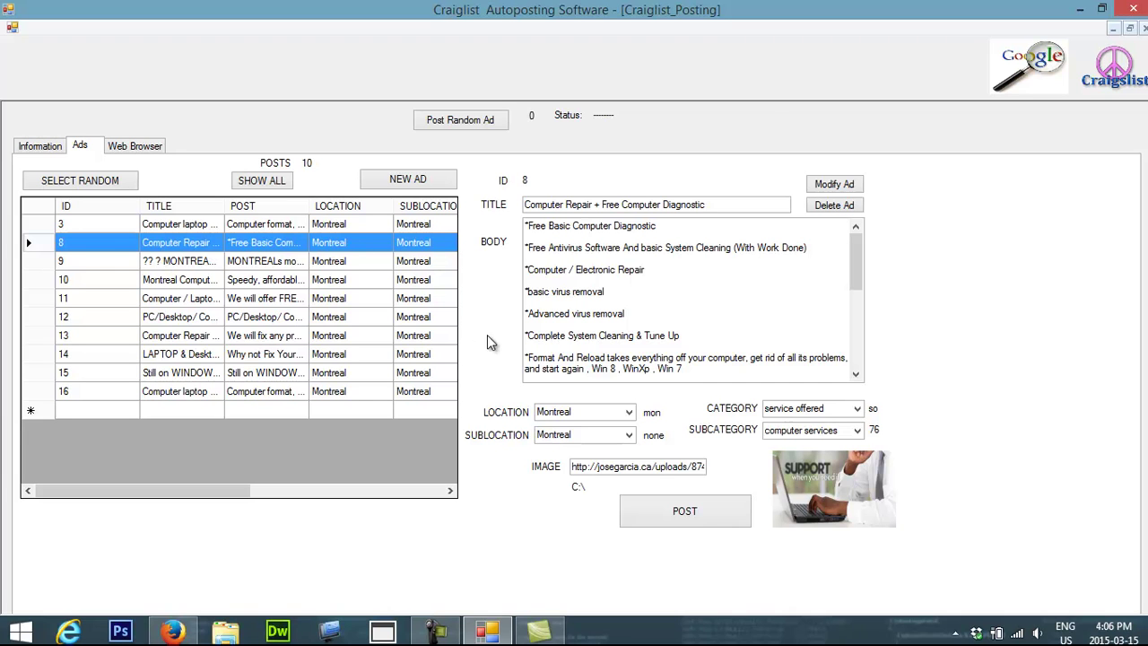
Post the loaded ad to Montreal Craigslist, reaching the choose-category page.
click(662, 507)
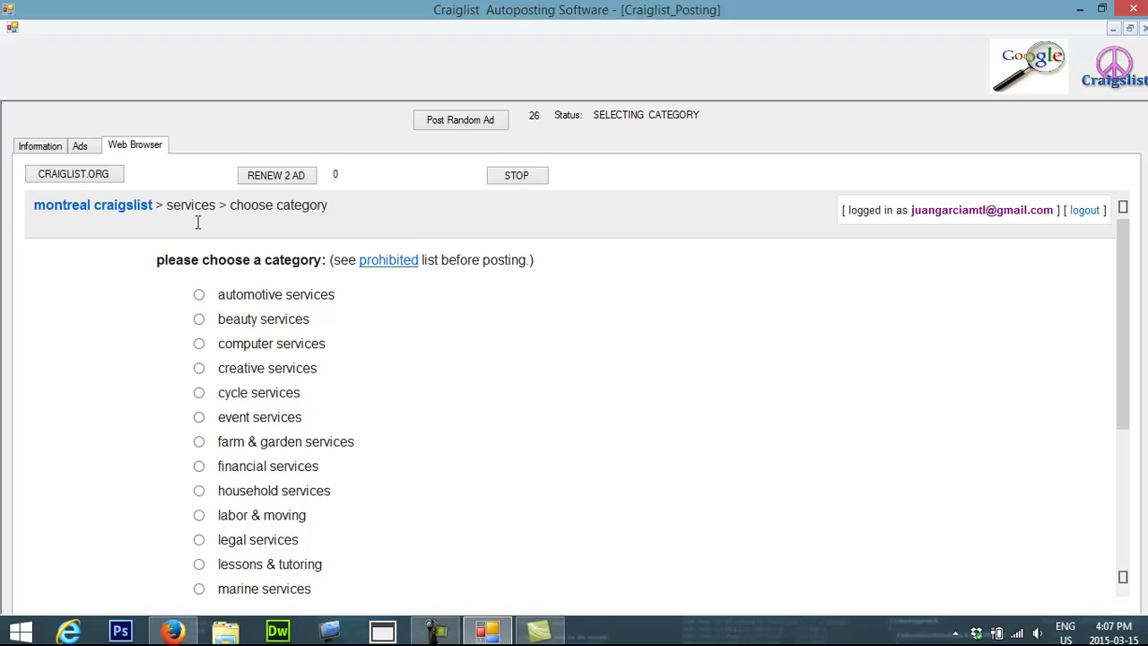
drag(171, 211, 216, 210)
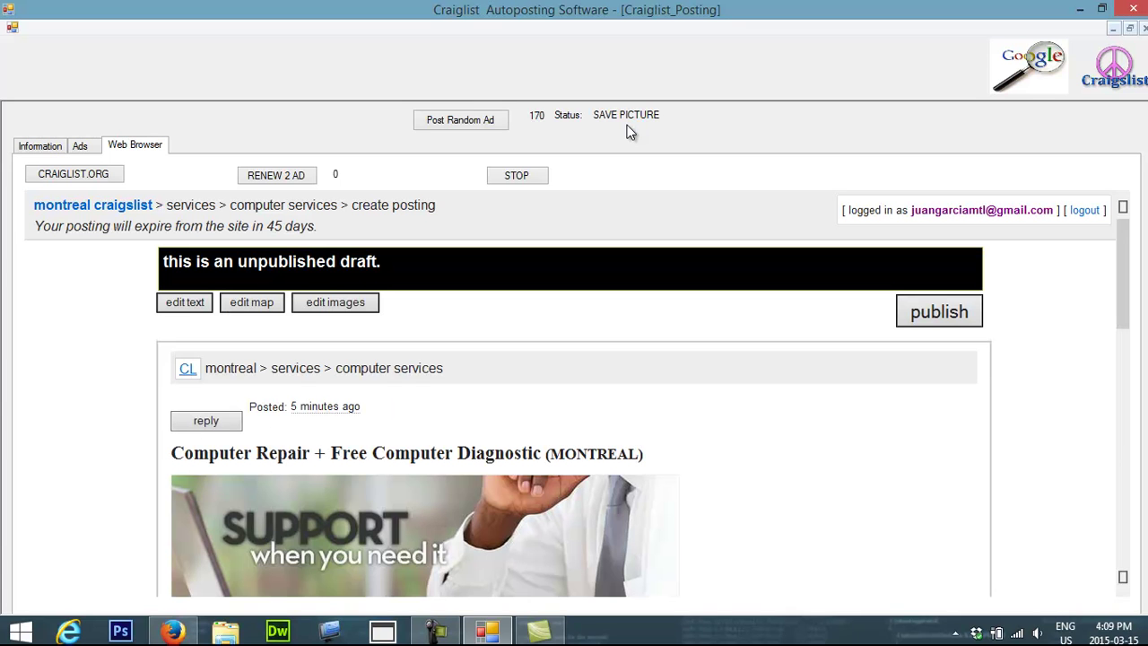
Scroll through the Computer Repair + Free Computer Diagnostic draft preview before publishing.
scroll(517, 395, down, 4)
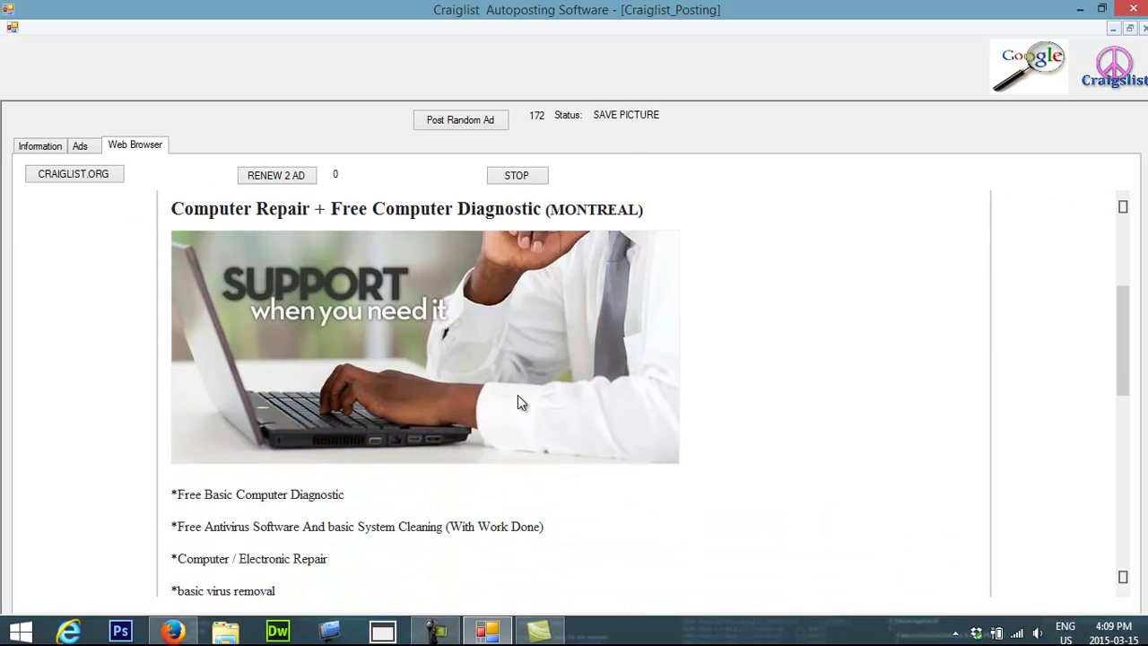
scroll(518, 395, down, 6)
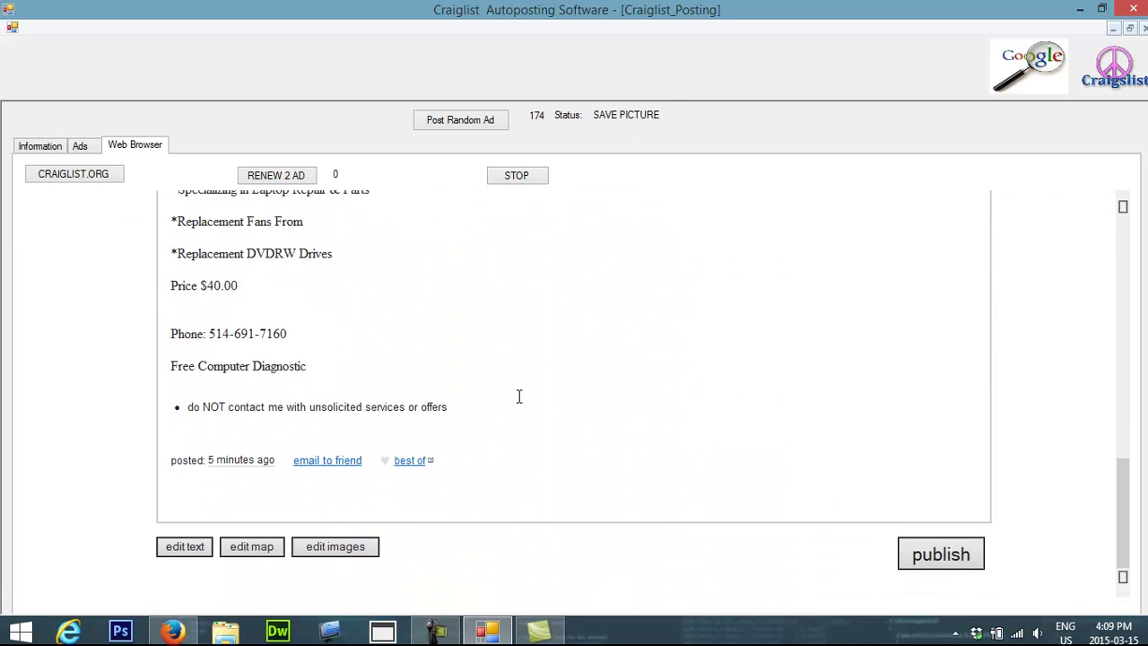
scroll(519, 396, up, 6)
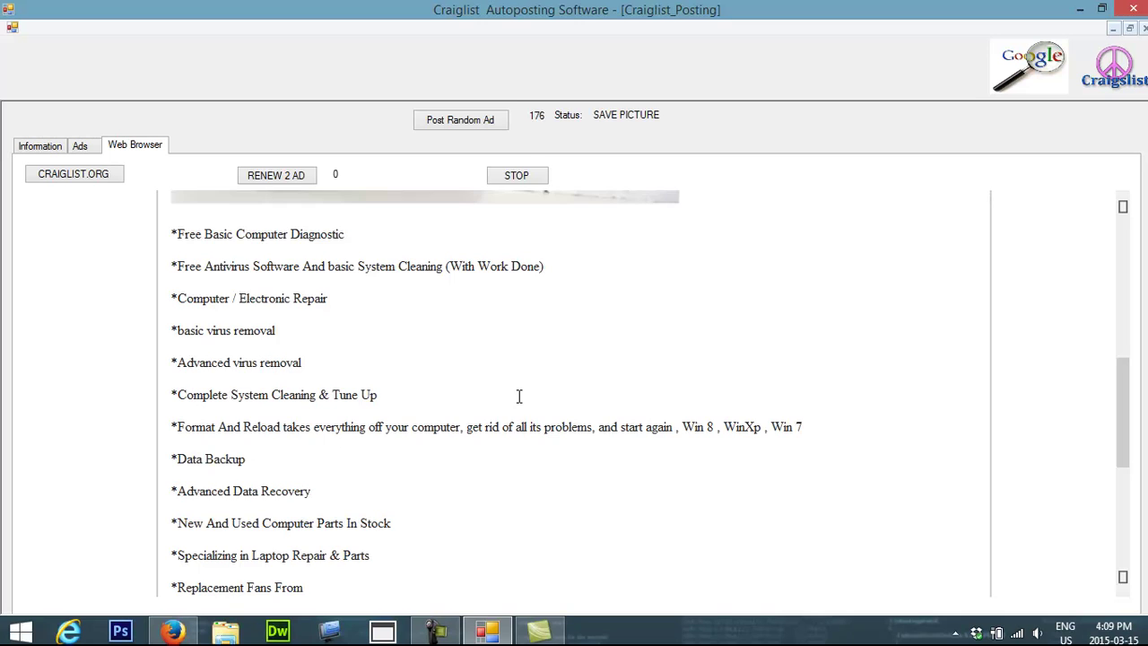
scroll(525, 390, up, 3)
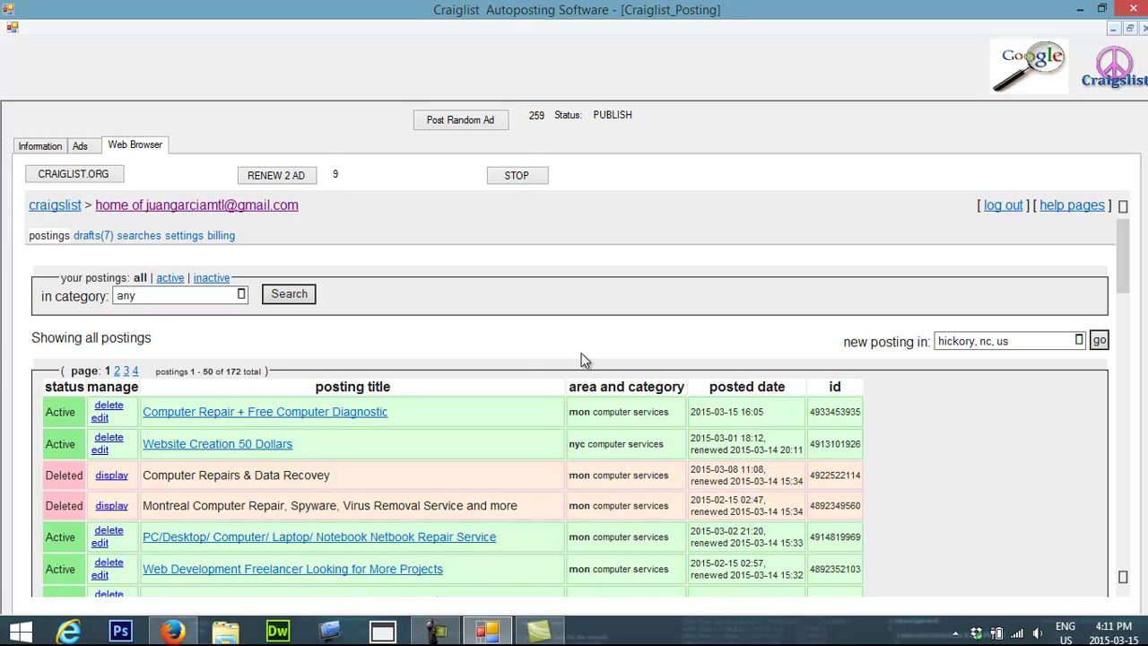
Scroll the postings list as RENEW 2 AD renews Math Tutoring and opens the laptop repair posting.
scroll(536, 359, down, 5)
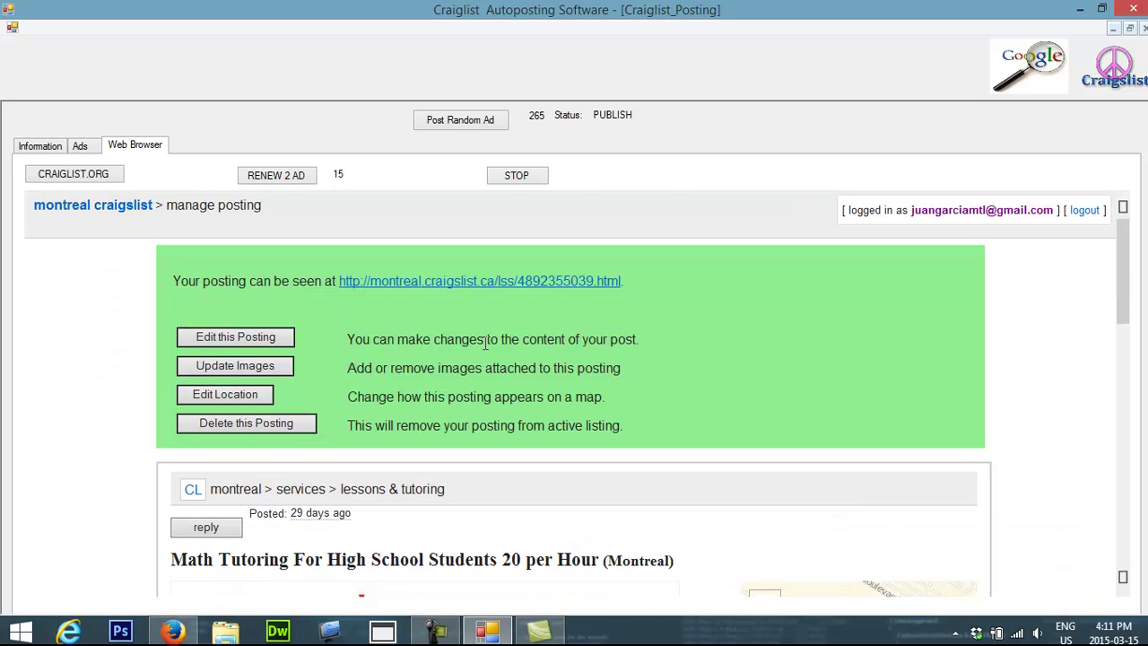
scroll(520, 348, down, 2)
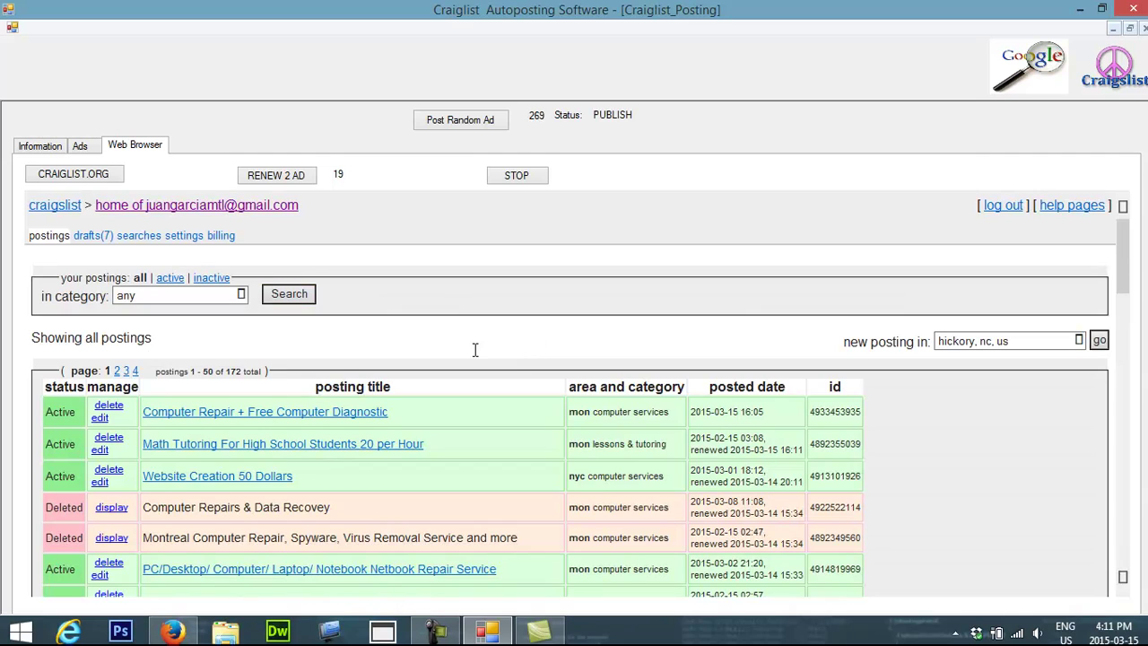
scroll(474, 351, down, 5)
scroll(133, 459, down, 3)
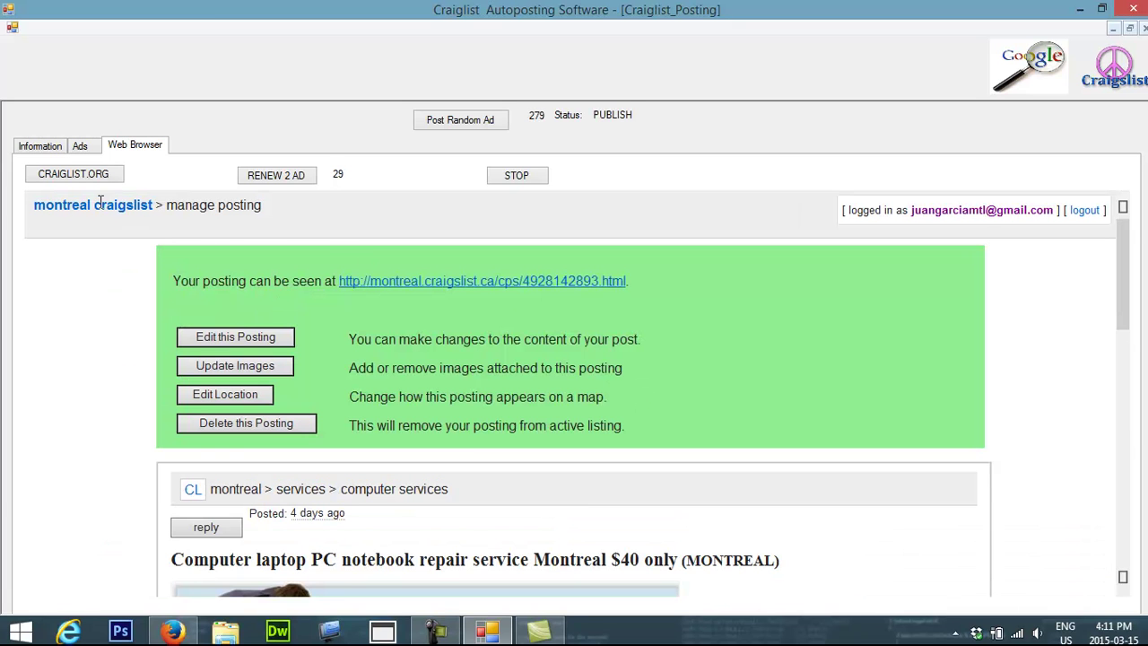
click(47, 146)
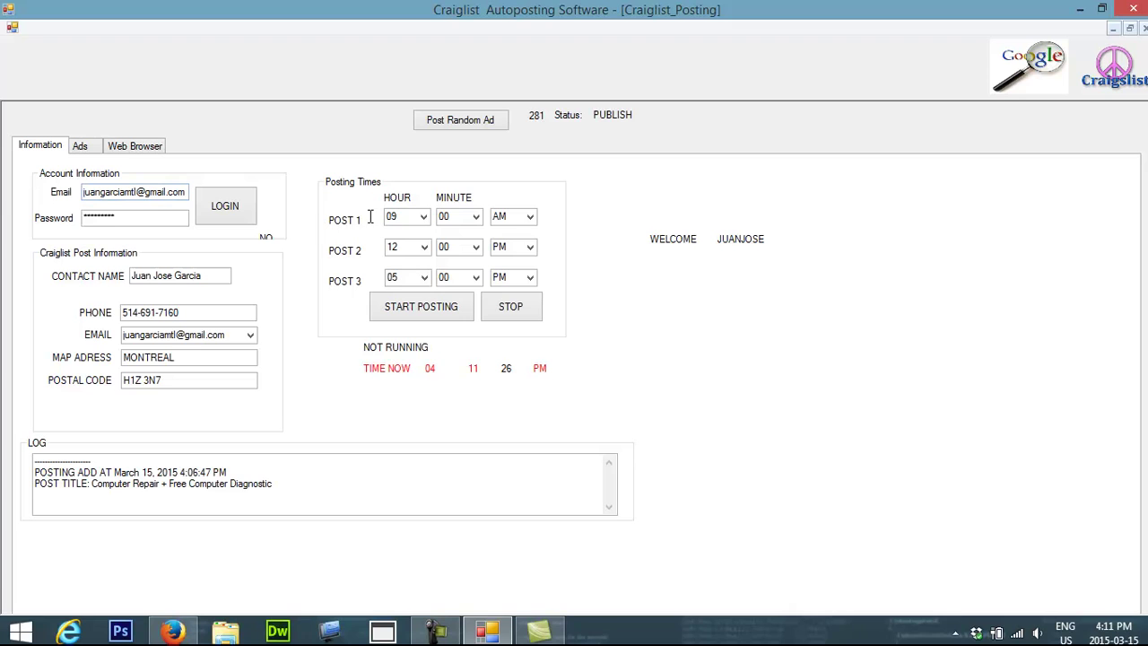
click(402, 217)
click(157, 151)
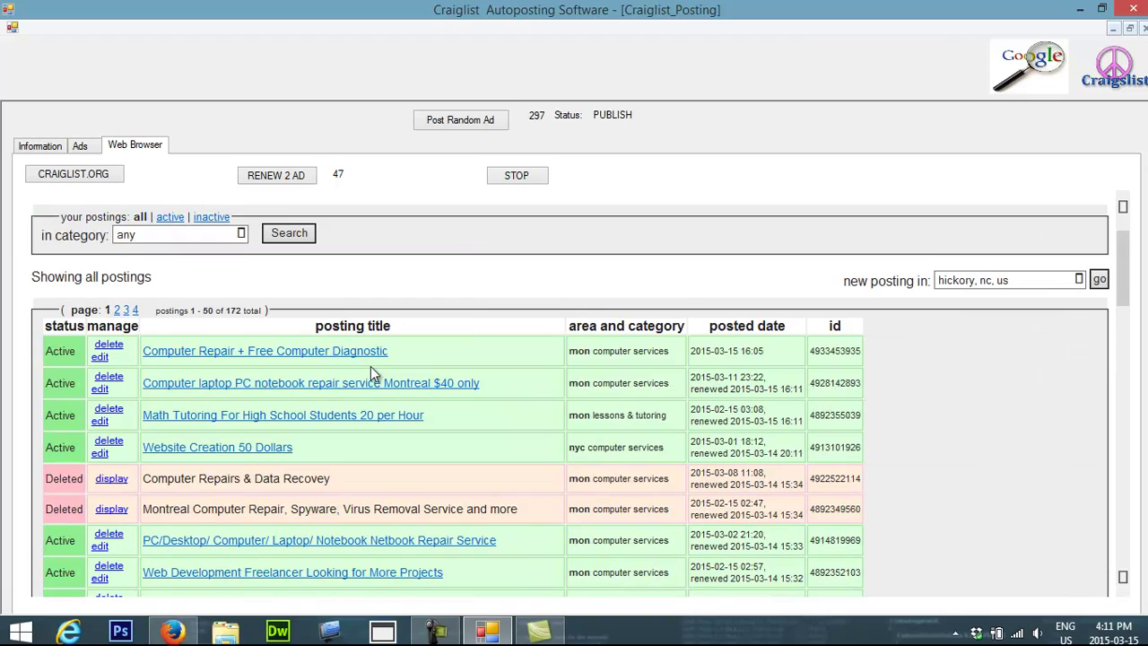
scroll(374, 361, down, 5)
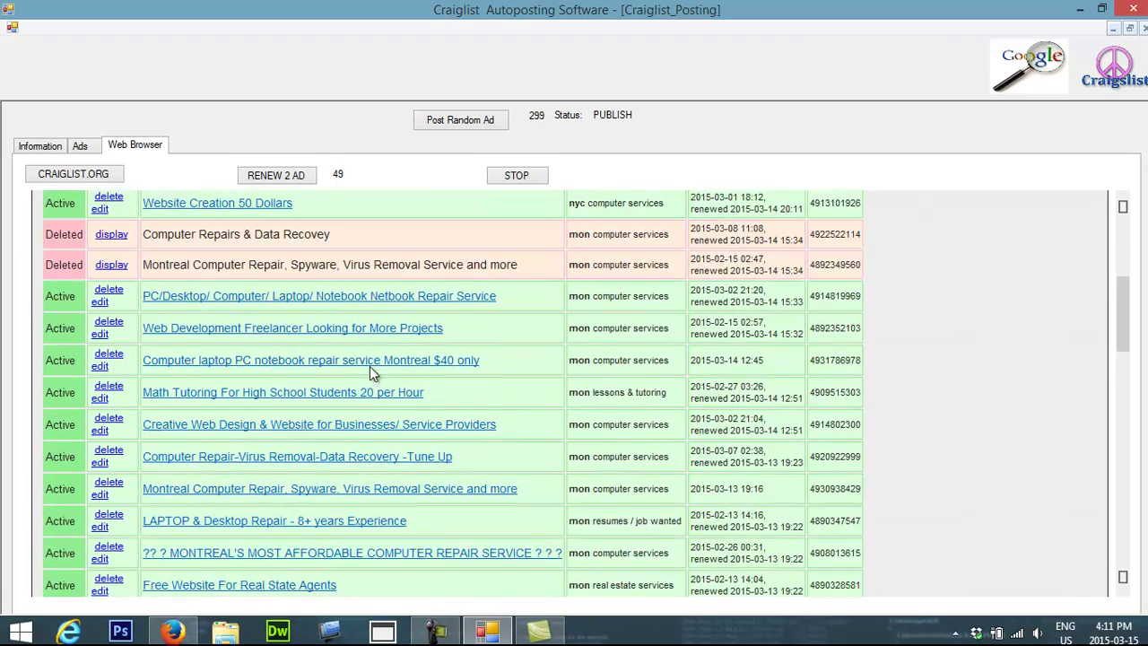
scroll(134, 417, down, 5)
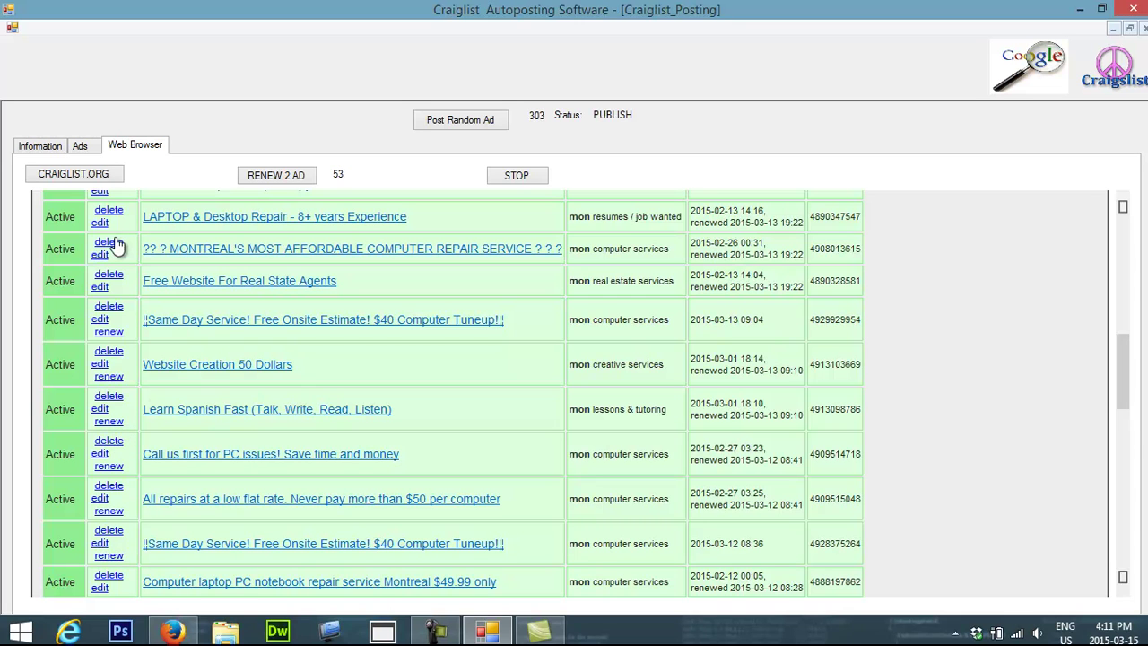
click(79, 147)
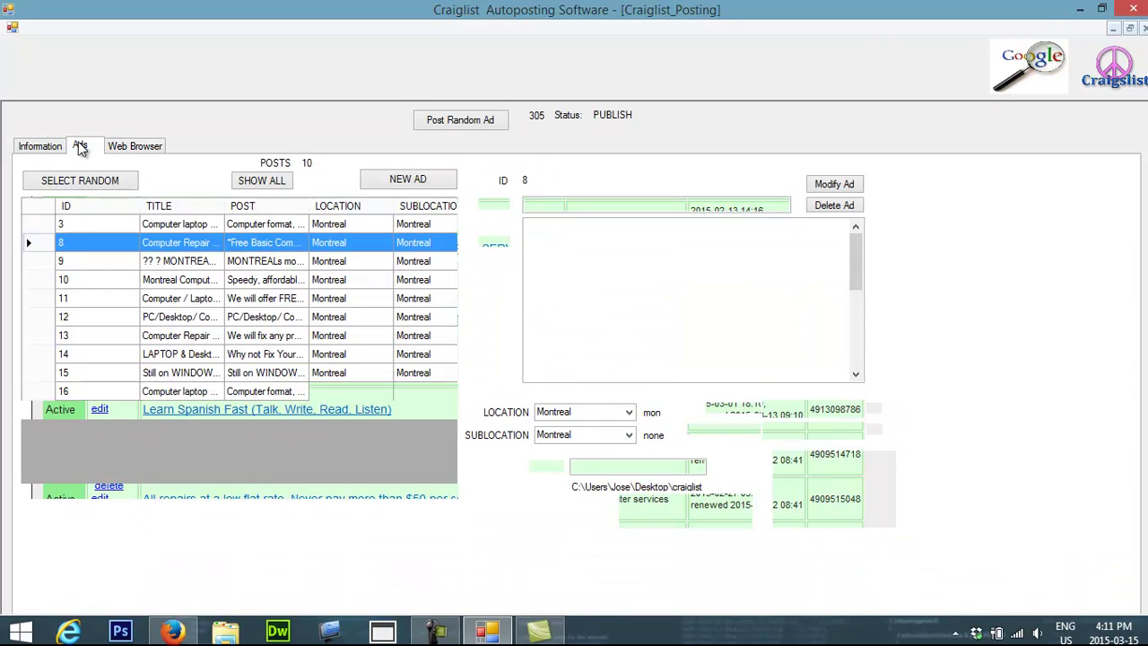
click(46, 145)
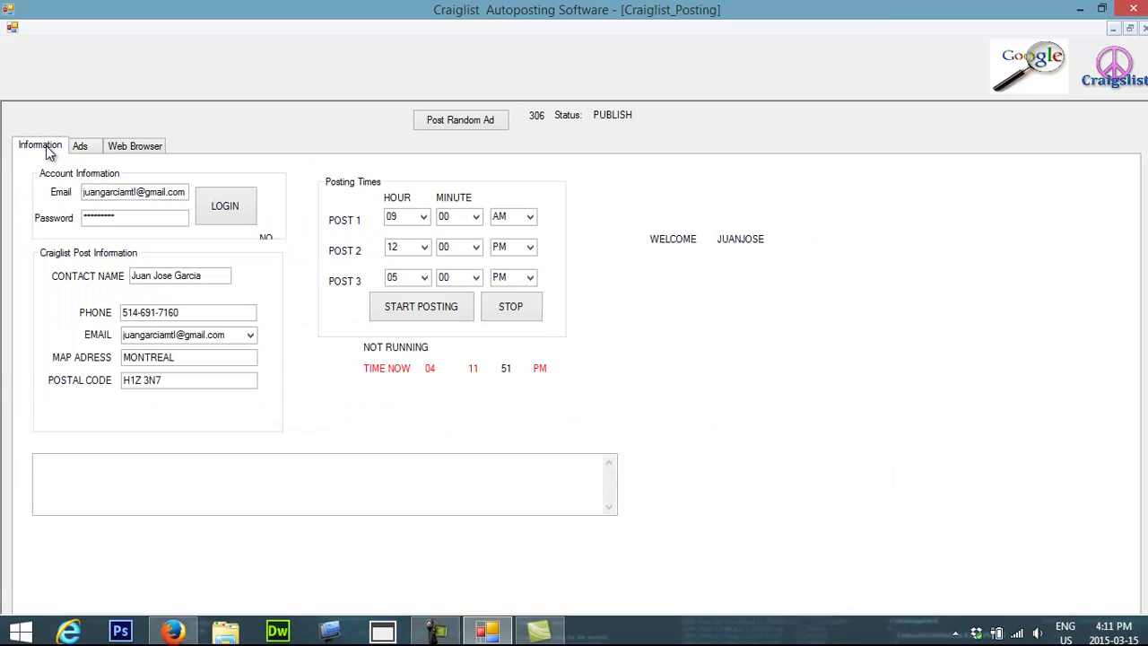
click(407, 251)
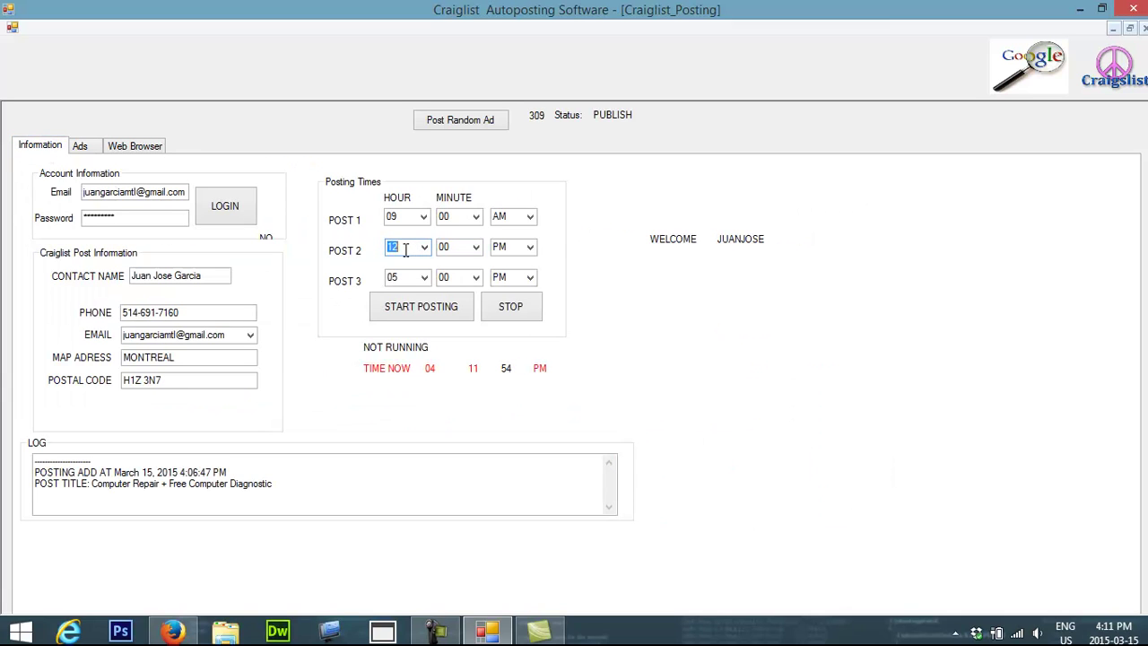
click(405, 276)
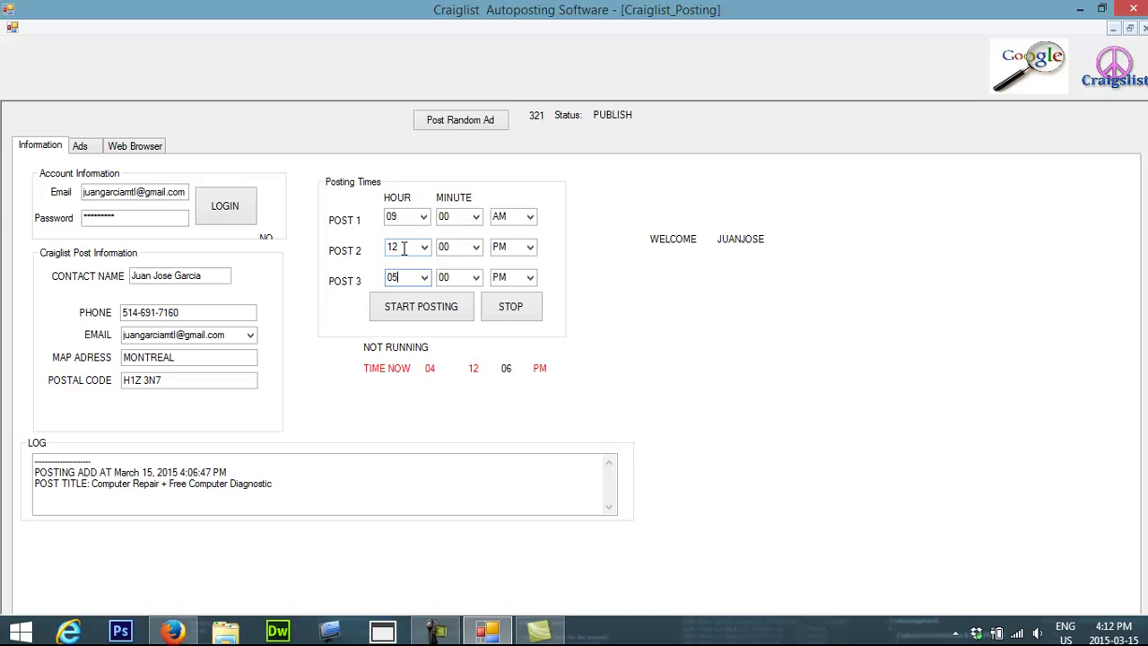
Recheck the Post 2 hour, then go back to the Craigslist postings list.
click(404, 249)
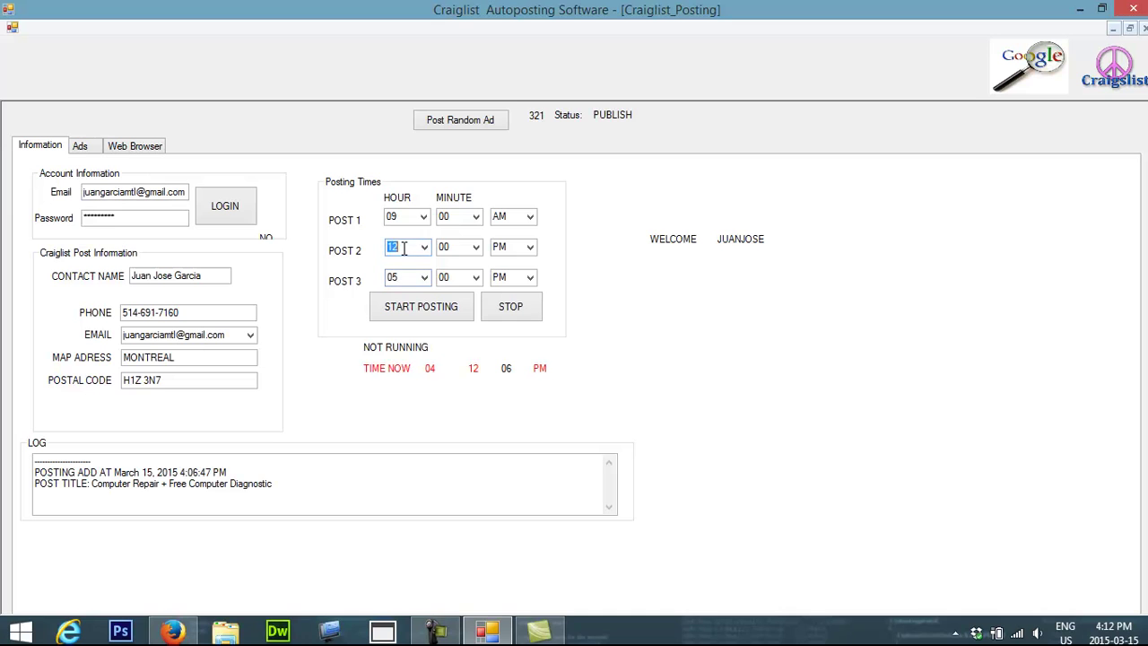
click(142, 154)
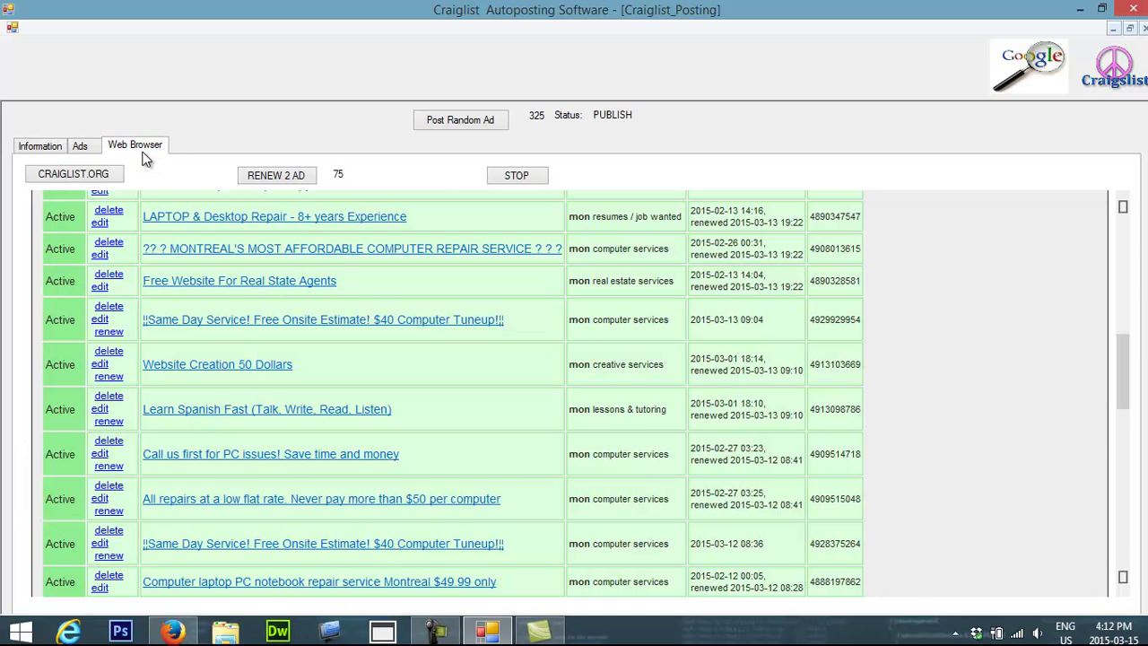